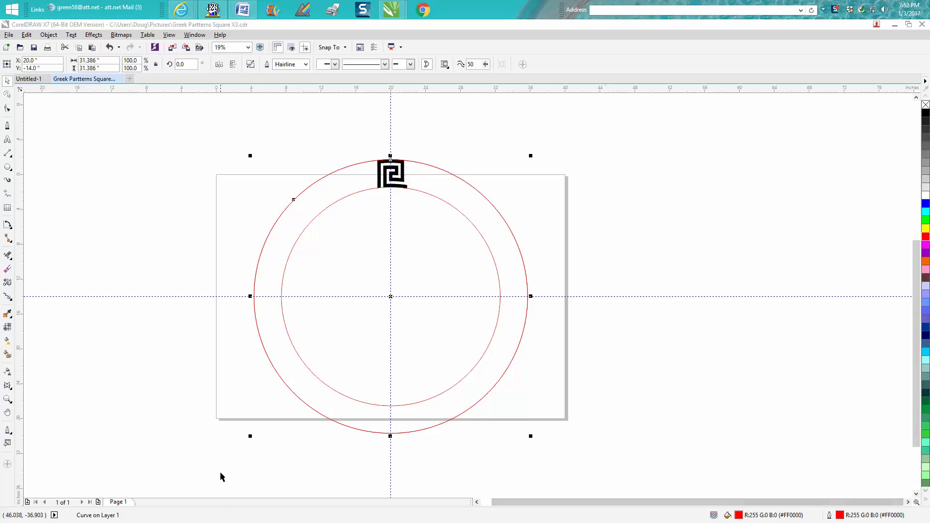
# - Zoom into a marquee area around the Greek key square at the top of the red circles
pyautogui.click(8, 401)
pyautogui.moveTo(255, 136); pyautogui.dragTo(550, 277)
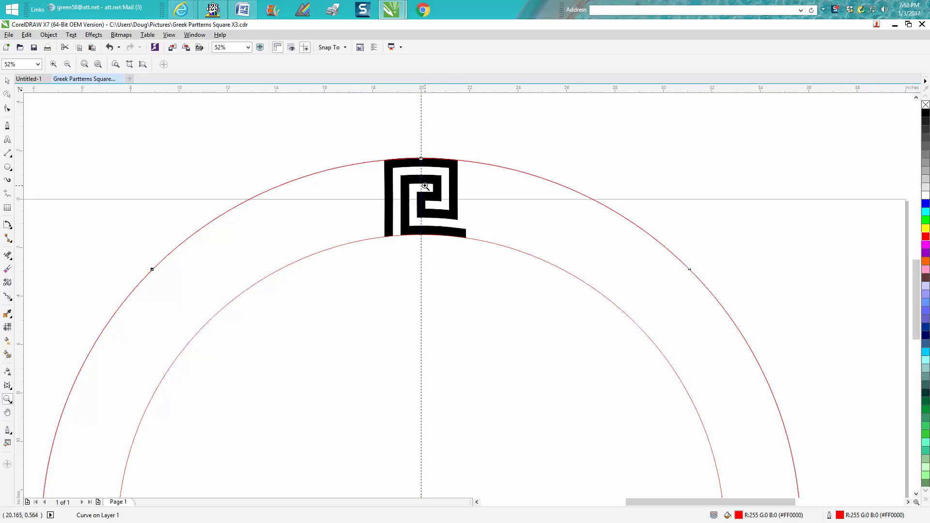
# - Try an envelope on the Greek key square, then zoom in close and back out
pyautogui.click(8, 94)
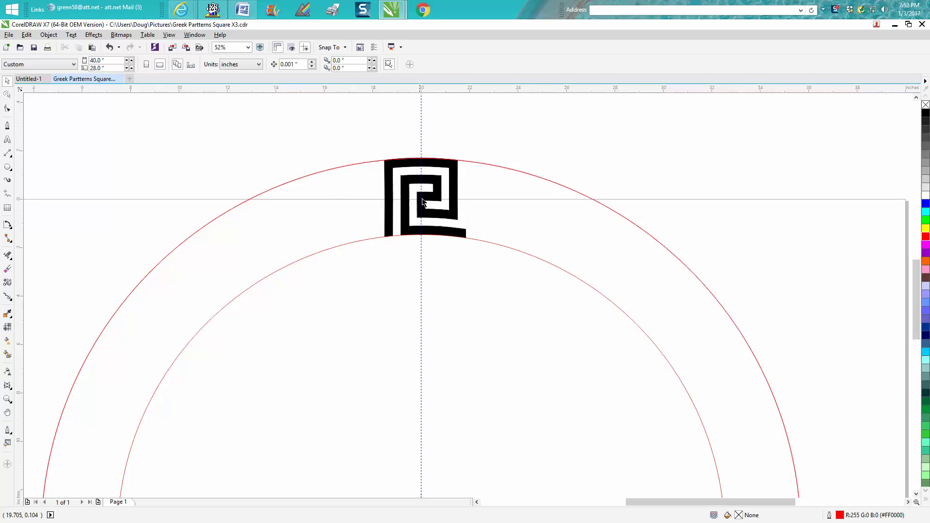
pyautogui.click(8, 387)
pyautogui.click(457, 194)
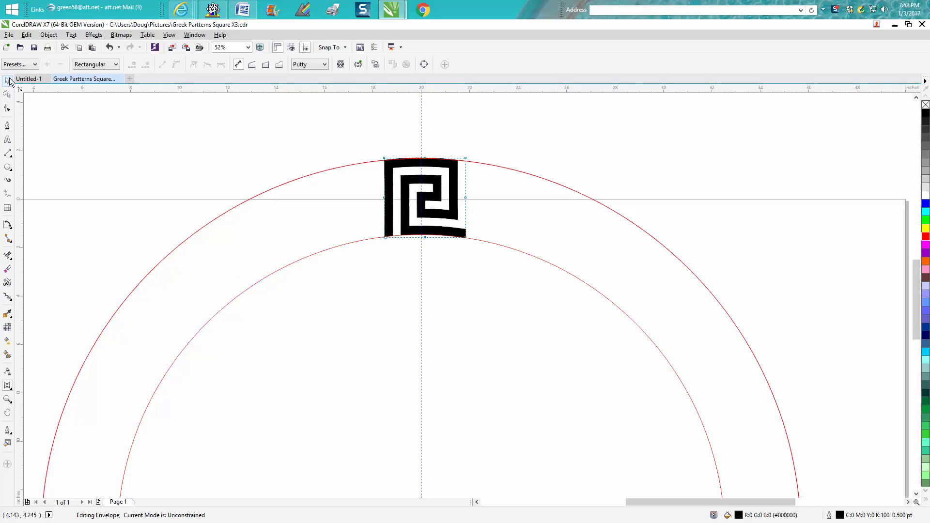
pyautogui.click(9, 93)
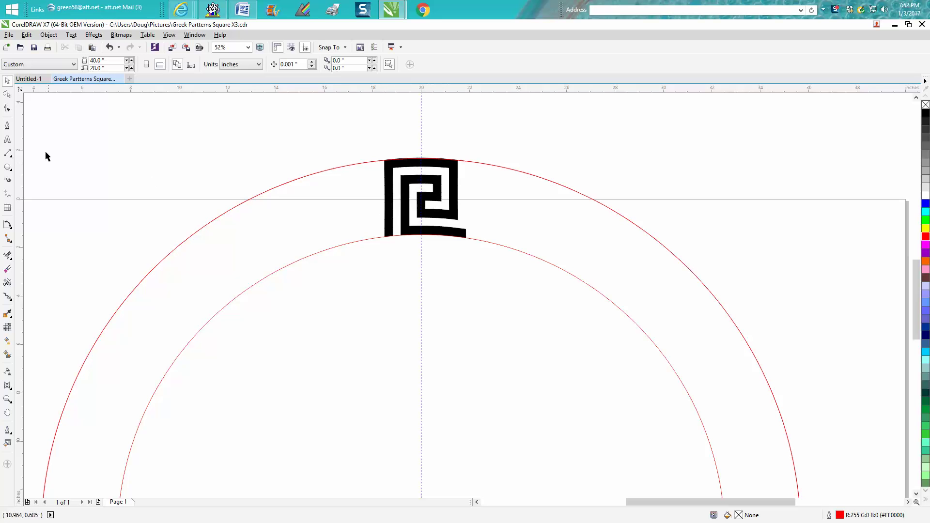
pyautogui.click(7, 400)
pyautogui.moveTo(345, 151); pyautogui.dragTo(549, 280)
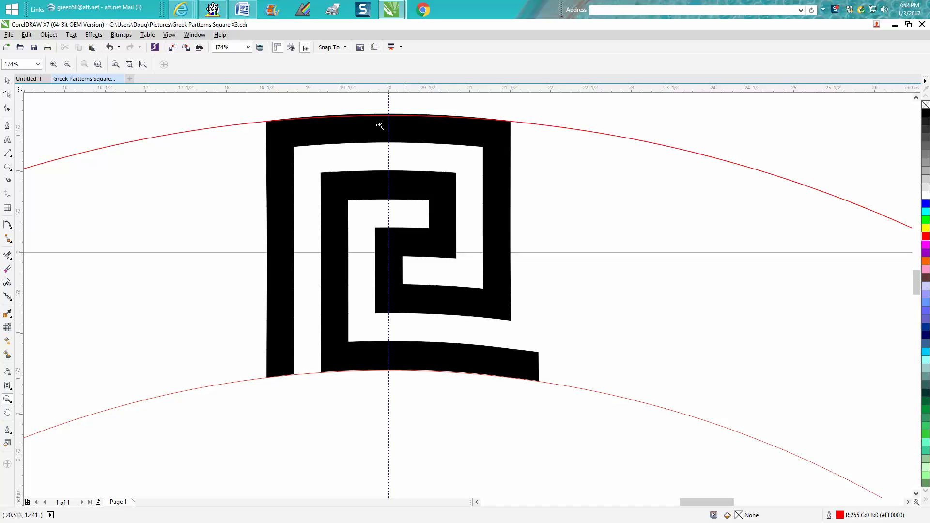
pyautogui.rightClick(431, 158)
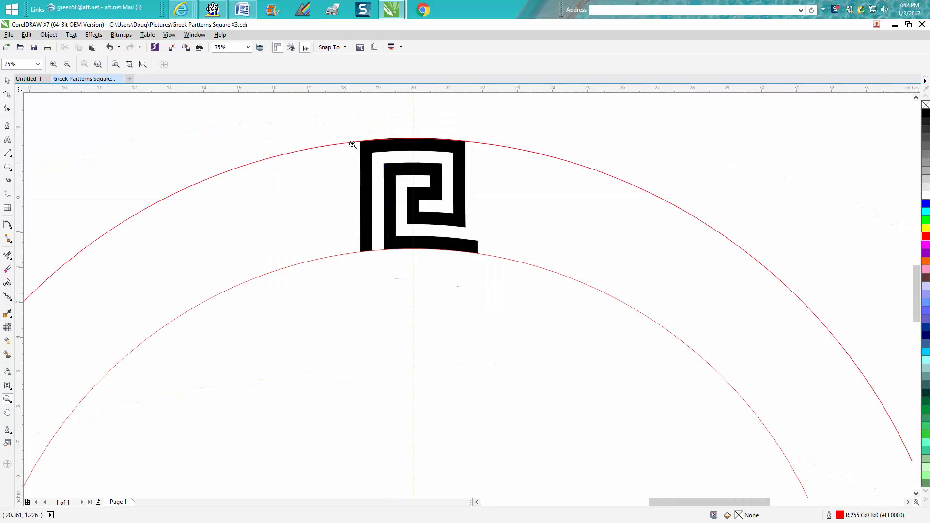
# - Select the large outer red arc and delete it
pyautogui.click(7, 91)
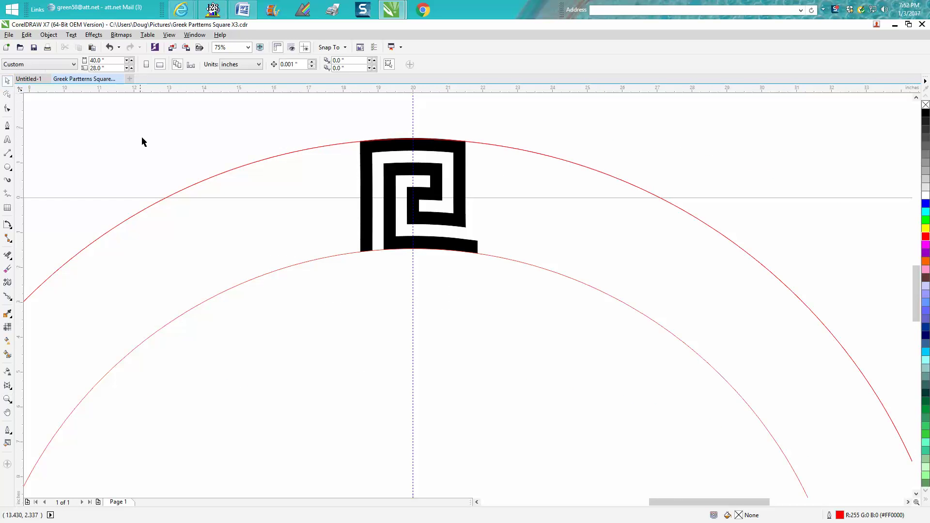
pyautogui.click(222, 173)
pyautogui.press('Delete')
# - Move the Greek key group's rotation centre to the circle's centre
pyautogui.press('F3')
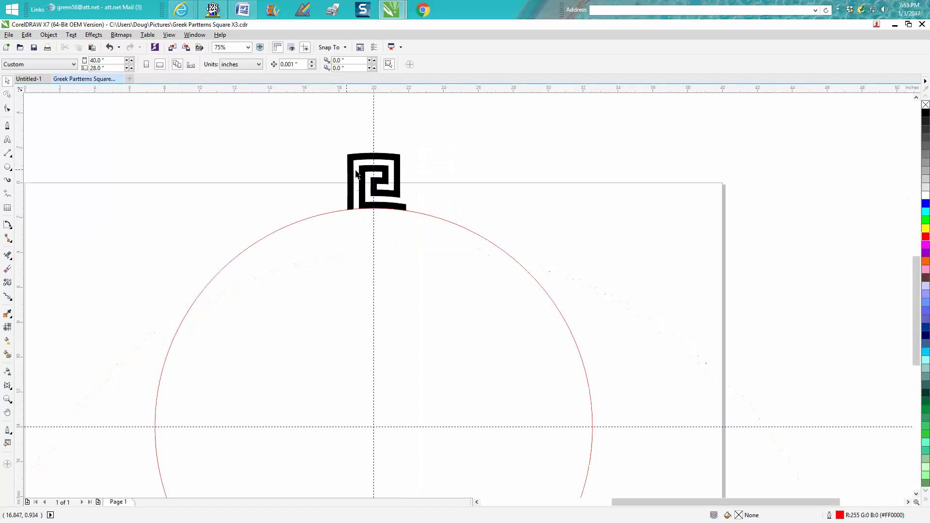
pyautogui.click(389, 174)
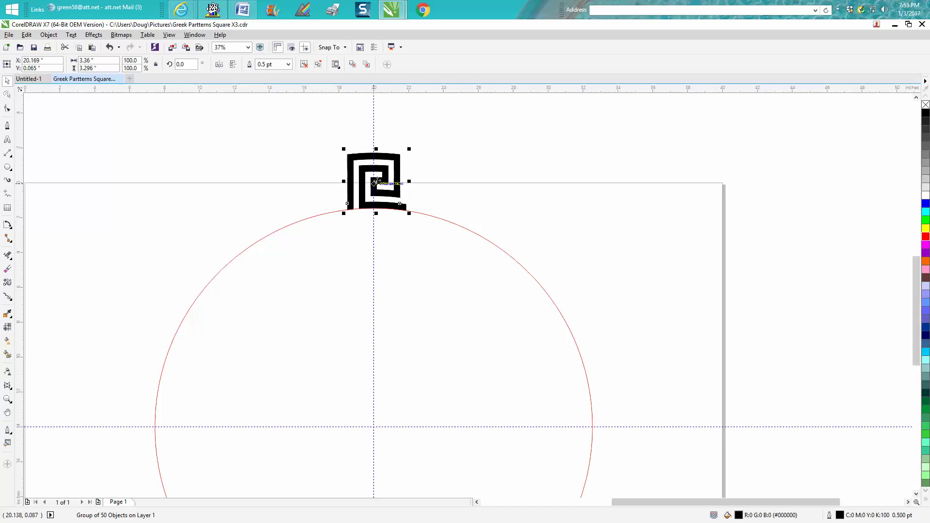
pyautogui.click(376, 182)
pyautogui.moveTo(355, 381); pyautogui.dragTo(376, 427)
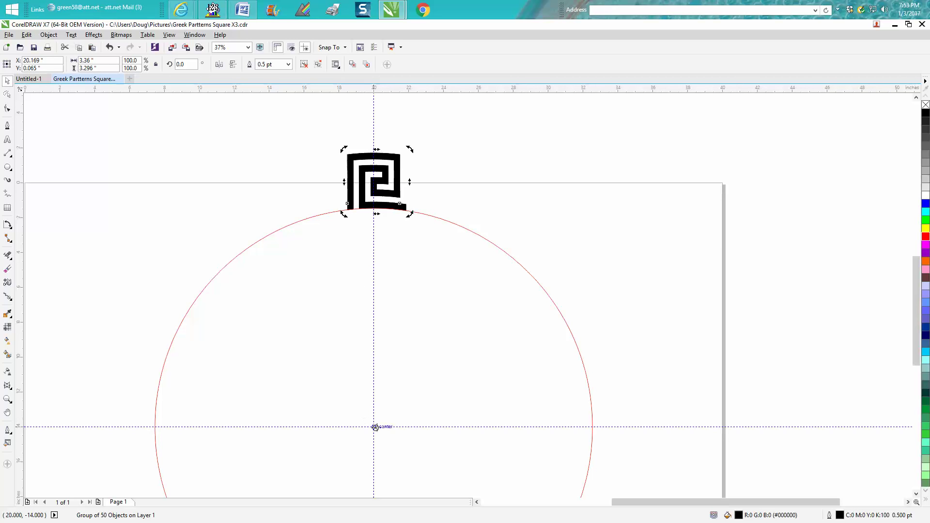
pyautogui.click(384, 315)
pyautogui.click(392, 193)
# - Rotate a copy of the Greek key 15 degrees around the circle centre
pyautogui.moveTo(410, 150); pyautogui.dragTo(340, 138)
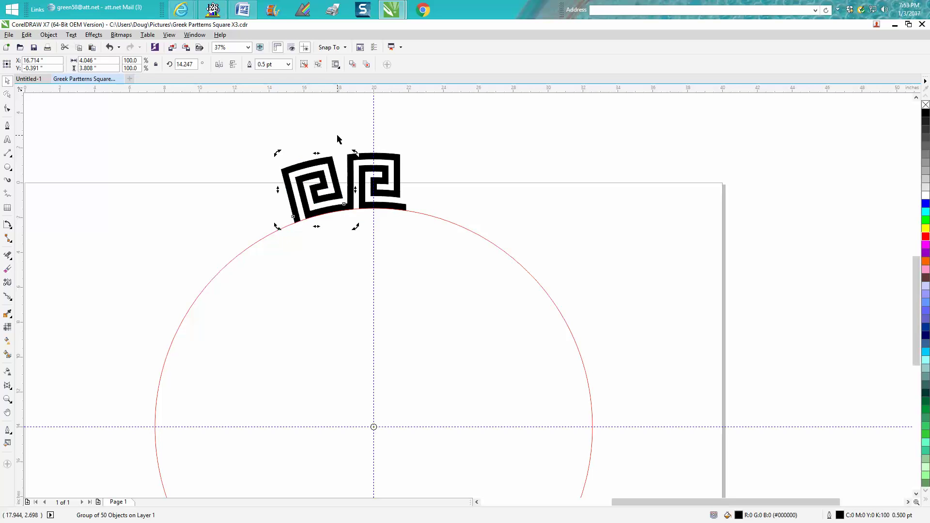
pyautogui.doubleClick(187, 64)
pyautogui.write('1')
pyautogui.write('5')
pyautogui.press('Return')
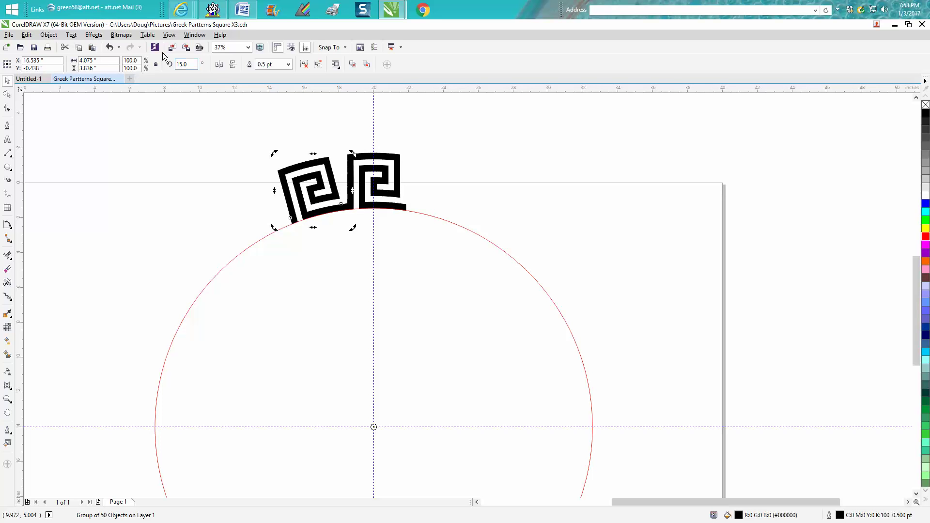
pyautogui.click(352, 222)
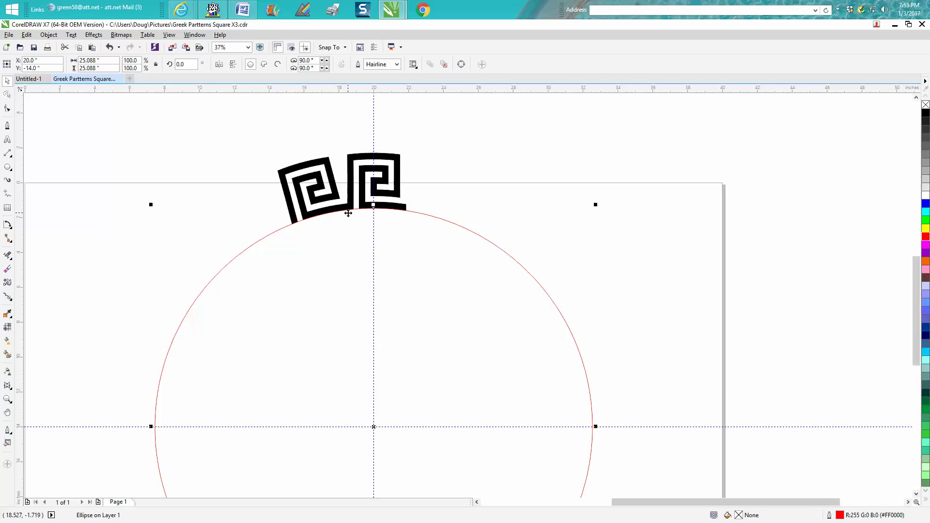
# - Repeat 15-degree rotated copies of the Greek key with Ctrl+R until the ring closes
pyautogui.click(334, 179)
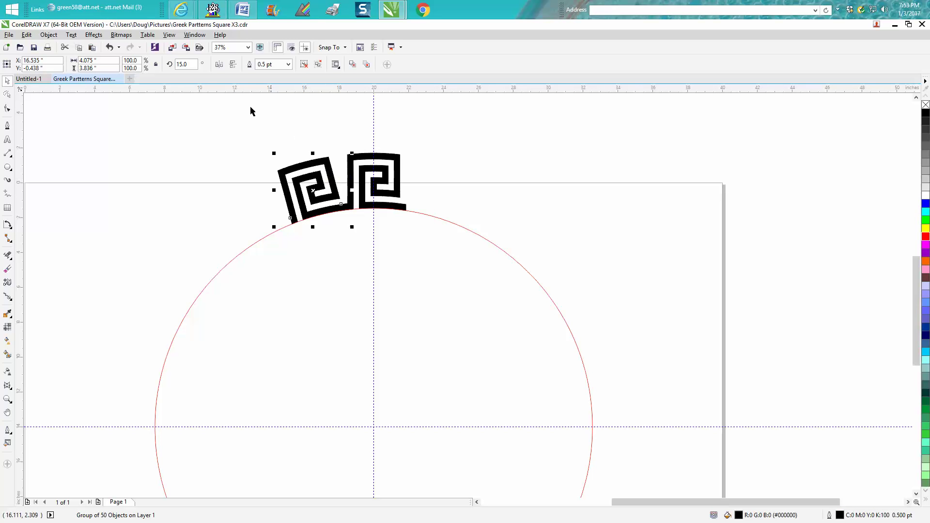
pyautogui.doubleClick(180, 64)
pyautogui.write('30')
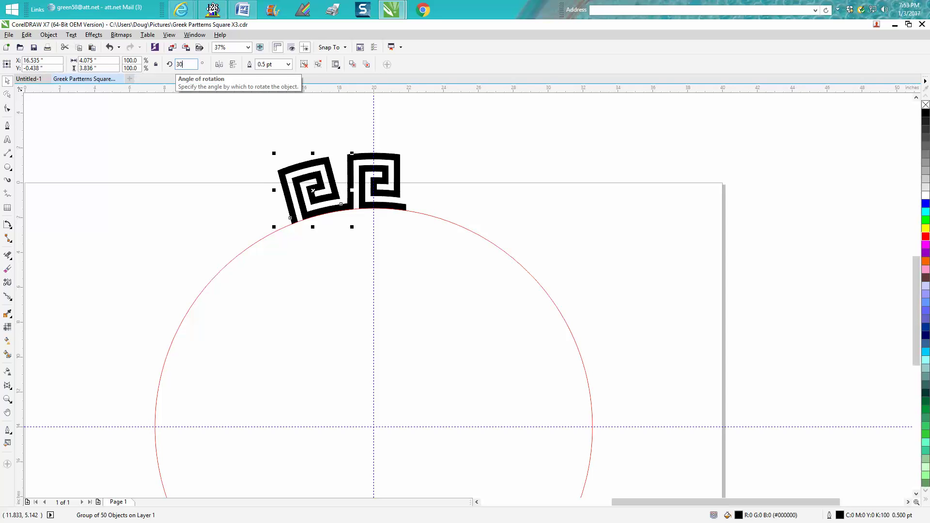
pyautogui.press('Return')
pyautogui.hotkey('ctrl', 'r')
pyautogui.hotkey('ctrl', 'r')
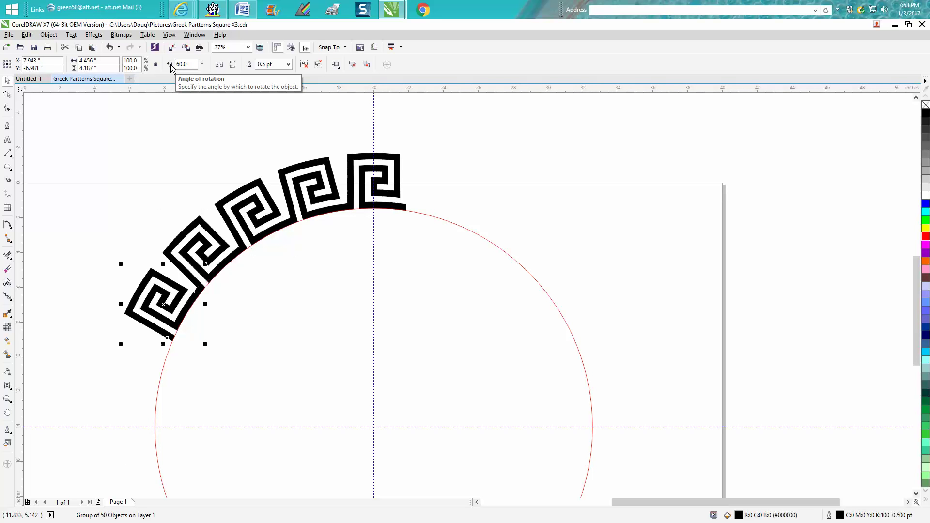
pyautogui.hotkey('ctrl', 'r')
pyautogui.hotkey('ctrl', 'r')
pyautogui.hotkey('ctrl', 'r')
pyautogui.hotkey('ctrl', 'r')
pyautogui.hotkey('ctrl', 'r')
pyautogui.hotkey('ctrl', 'r')
pyautogui.hotkey('ctrl', 'r')
pyautogui.hotkey('ctrl', 'r')
pyautogui.hotkey('ctrl', 'r')
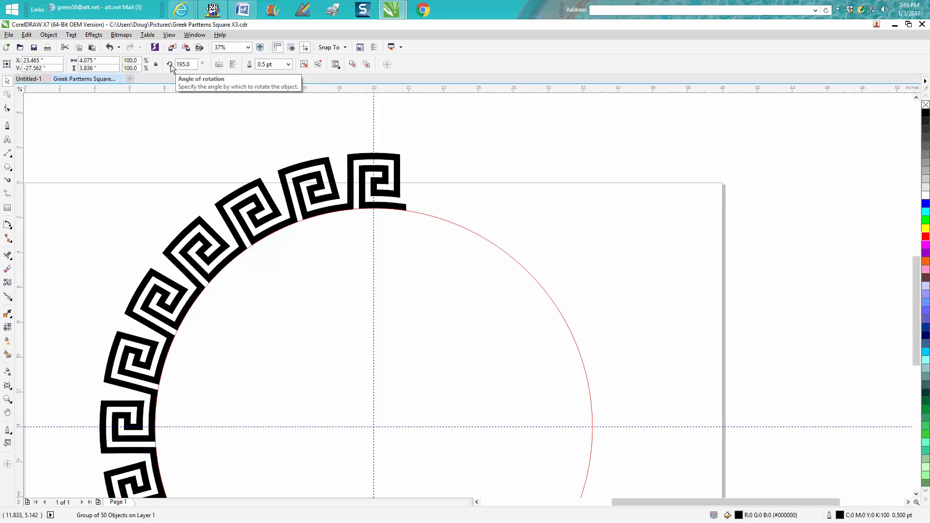
pyautogui.hotkey('ctrl', 'r')
pyautogui.hotkey('ctrl', 'r')
pyautogui.hotkey('ctrl', 'r')
pyautogui.hotkey('ctrl', 'r')
pyautogui.hotkey('ctrl', 'r')
pyautogui.hotkey('ctrl', 'r')
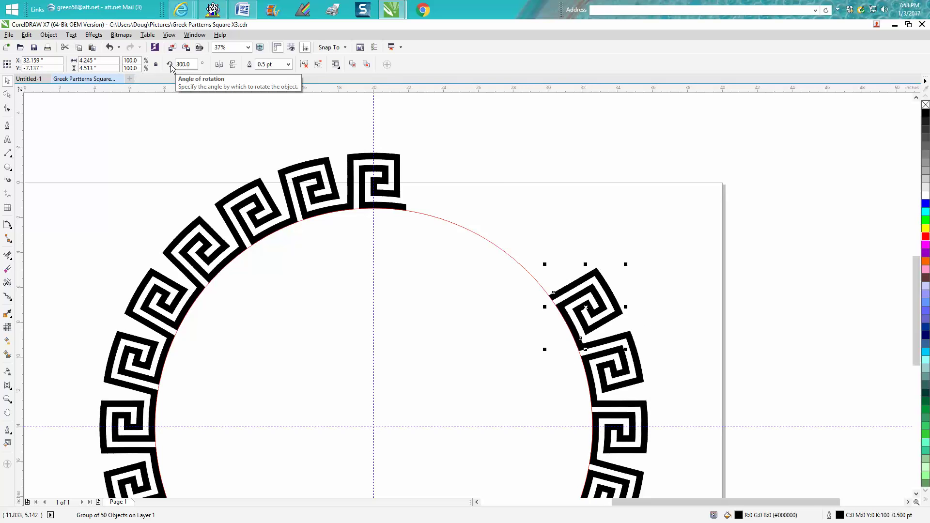
pyautogui.hotkey('ctrl', 'r')
pyautogui.hotkey('ctrl', 'r')
pyautogui.hotkey('ctrl', 'r')
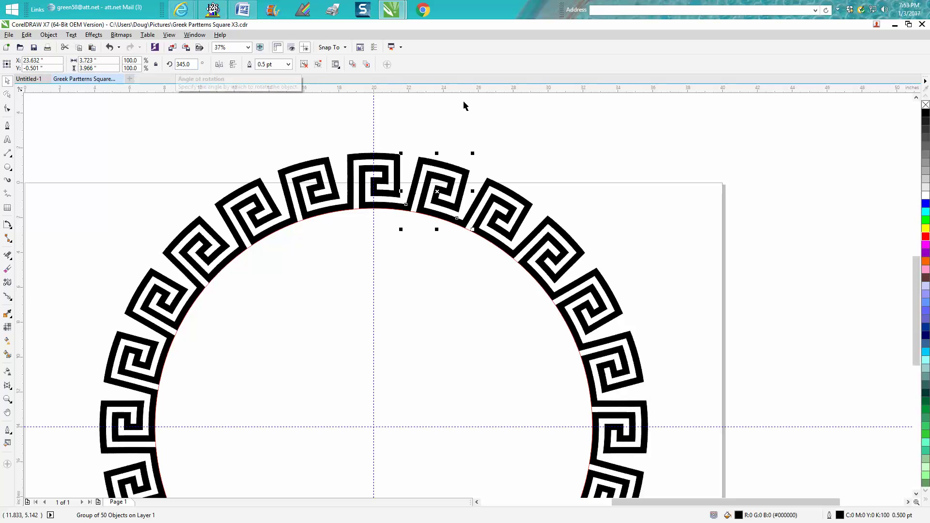
pyautogui.scroll(-1, 596, 177)
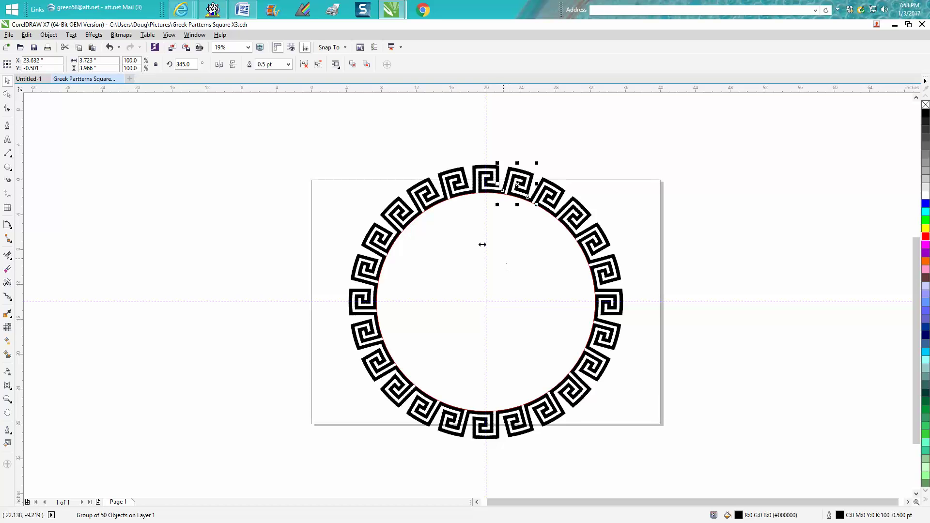
pyautogui.click(465, 220)
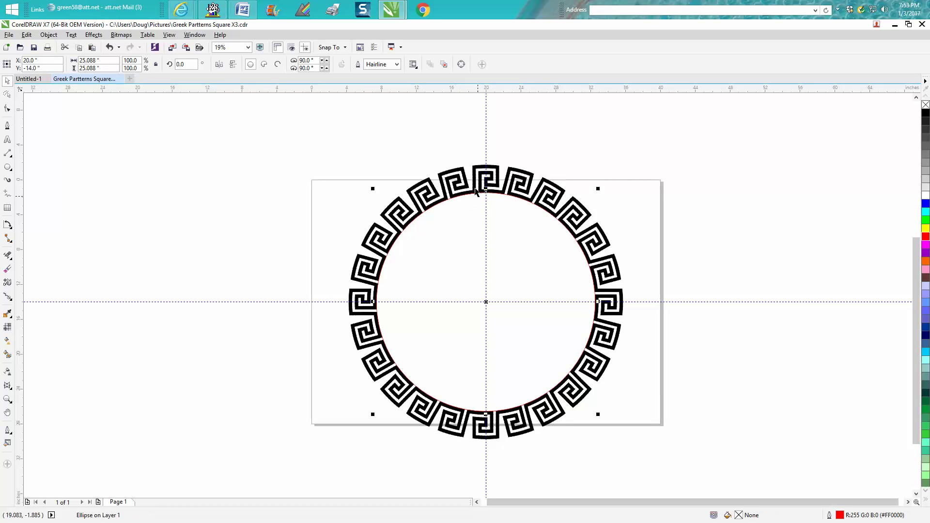
# - Delete the red guide circle and marquee-select all 24 Greek key squares
pyautogui.click(478, 196)
pyautogui.press('Delete')
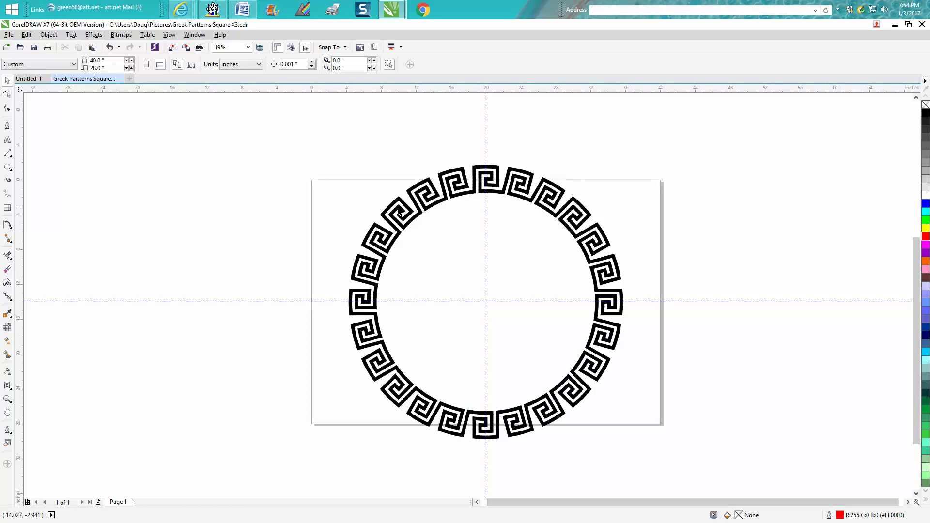
pyautogui.moveTo(290, 142); pyautogui.dragTo(693, 457)
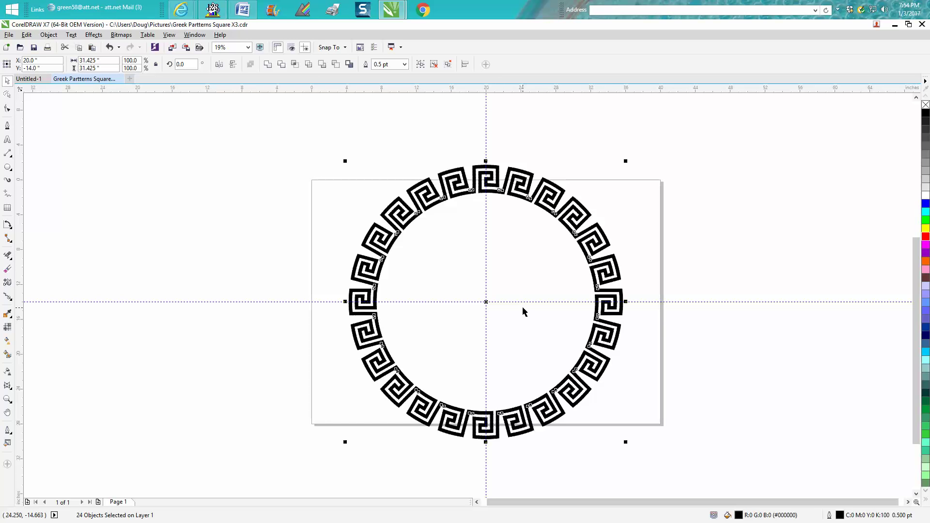
# - Group the 24 squares, scale the ring to about half size, and place it upper left
pyautogui.hotkey('ctrl', 'g')
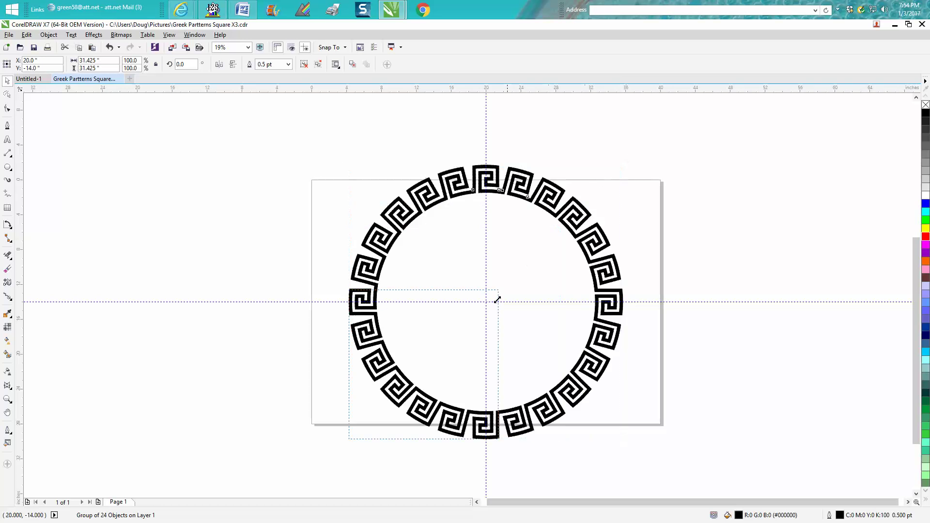
pyautogui.moveTo(626, 161); pyautogui.dragTo(475, 313)
pyautogui.moveTo(412, 377); pyautogui.dragTo(391, 239)
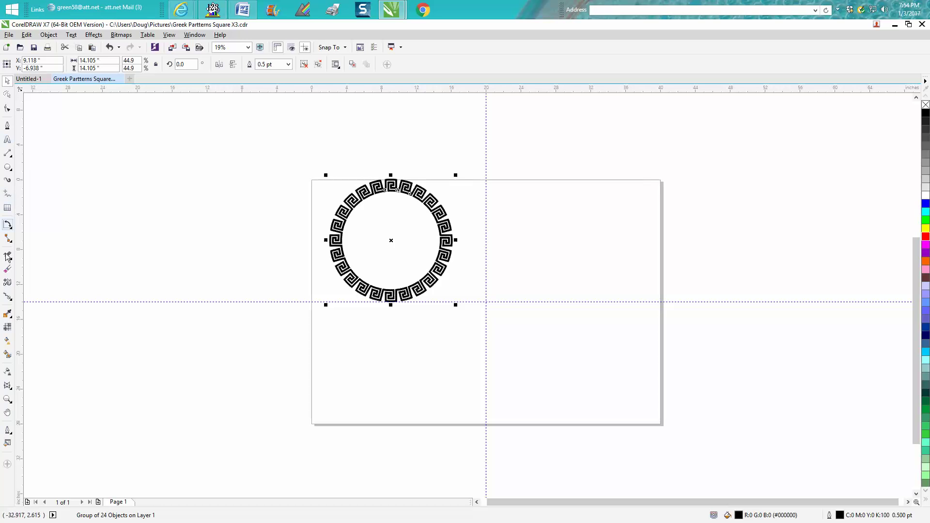
pyautogui.click(8, 402)
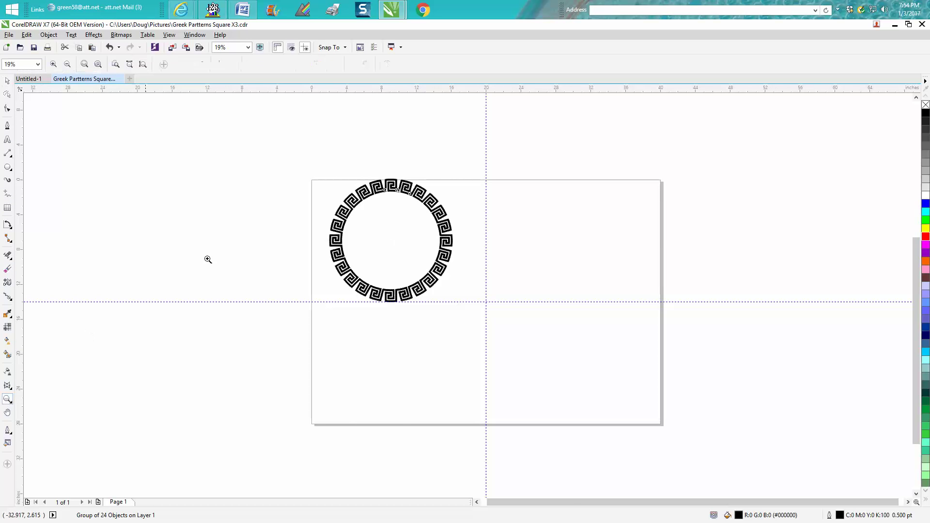
pyautogui.moveTo(305, 191); pyautogui.dragTo(443, 298)
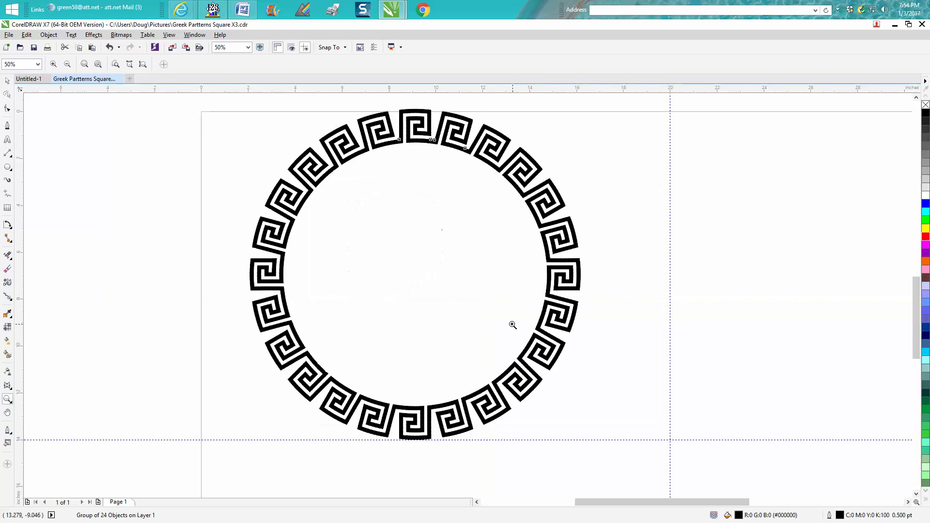
pyautogui.rightClick(453, 262)
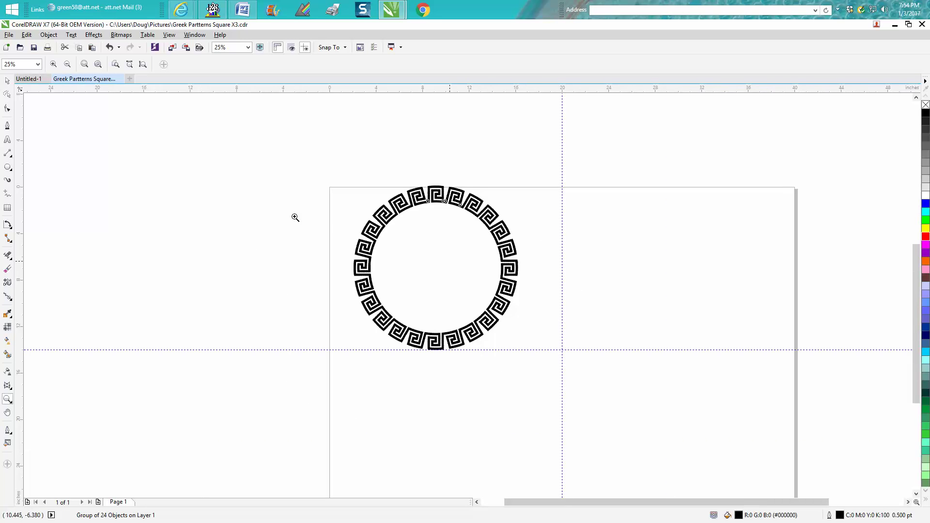
pyautogui.click(7, 95)
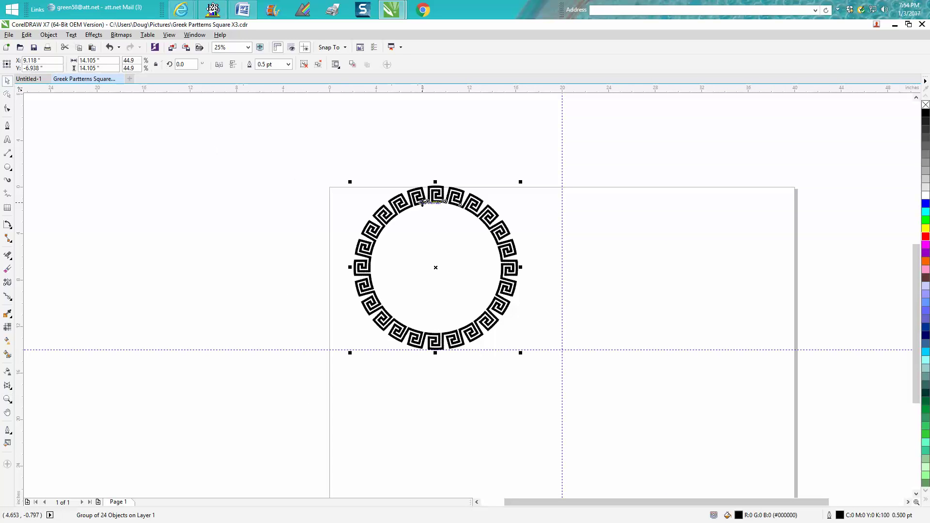
pyautogui.moveTo(450, 212); pyautogui.dragTo(447, 223)
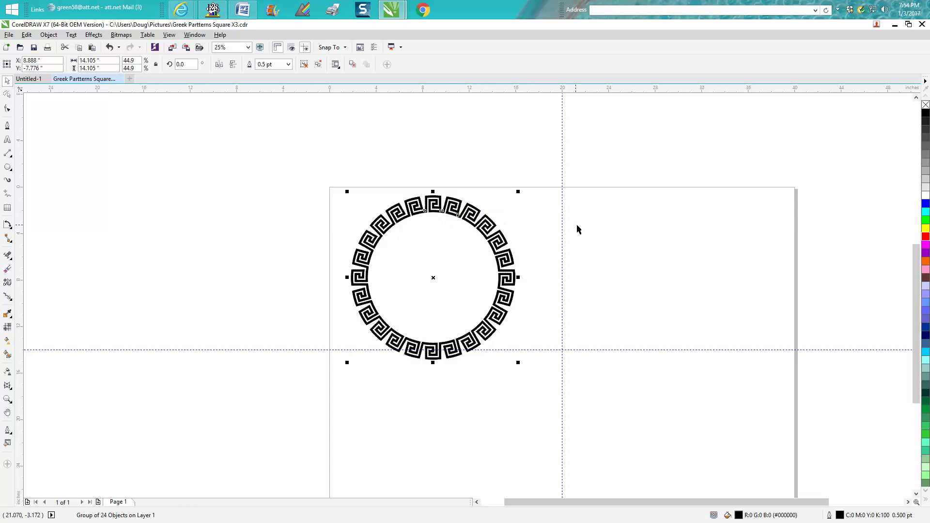
# - Delete the vertical and horizontal guidelines
pyautogui.click(562, 228)
pyautogui.press('Delete')
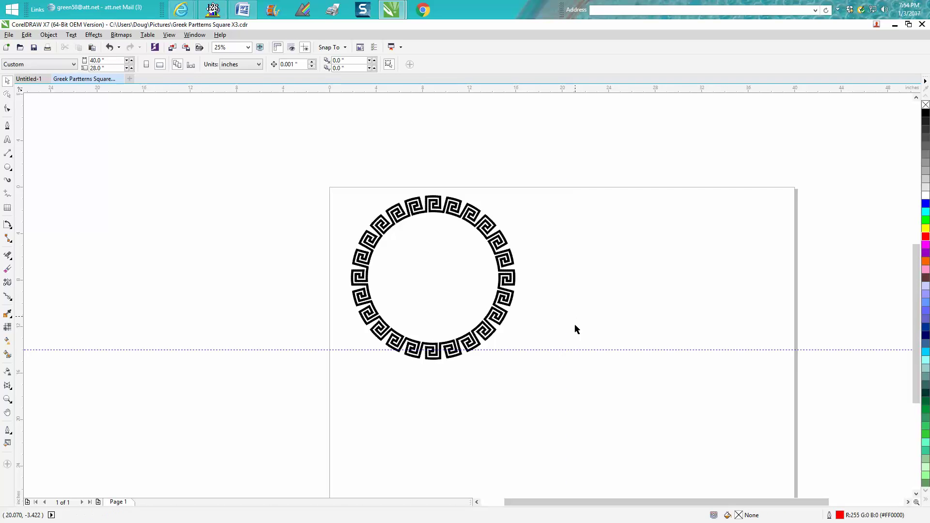
pyautogui.click(587, 352)
pyautogui.press('Delete')
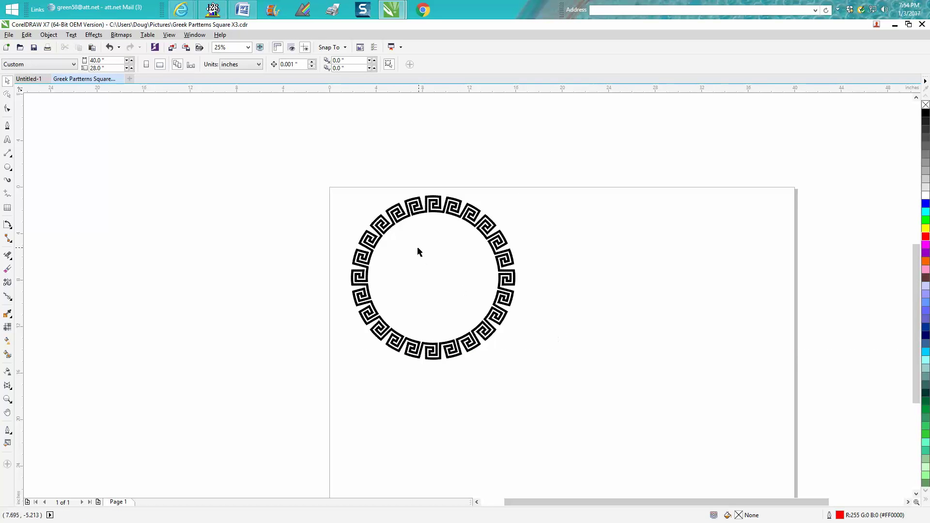